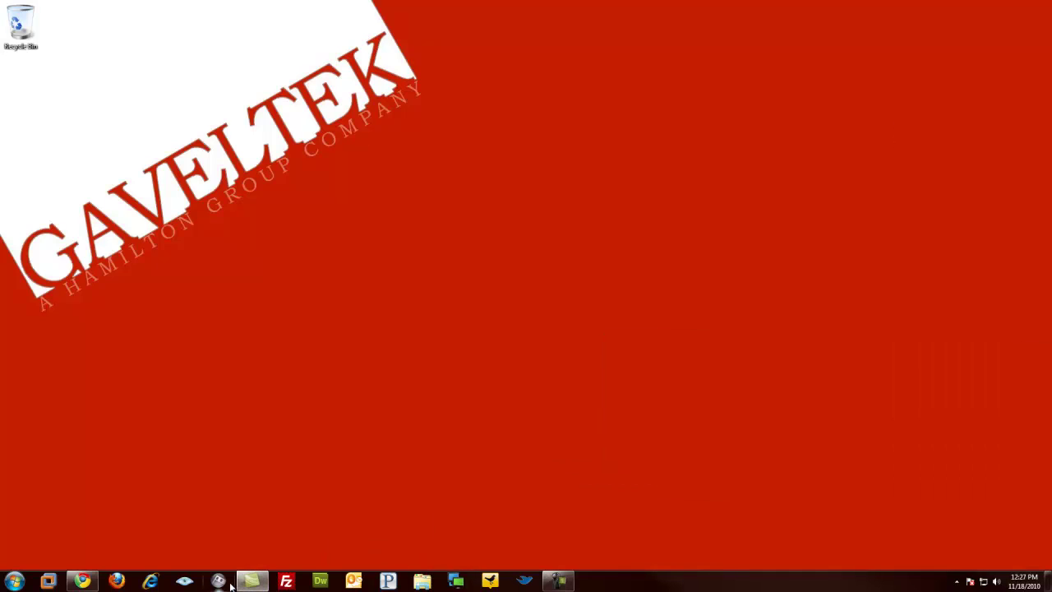
Bring up the browser and sign in to reach the empty Webmaster Tools Home page
click(82, 580)
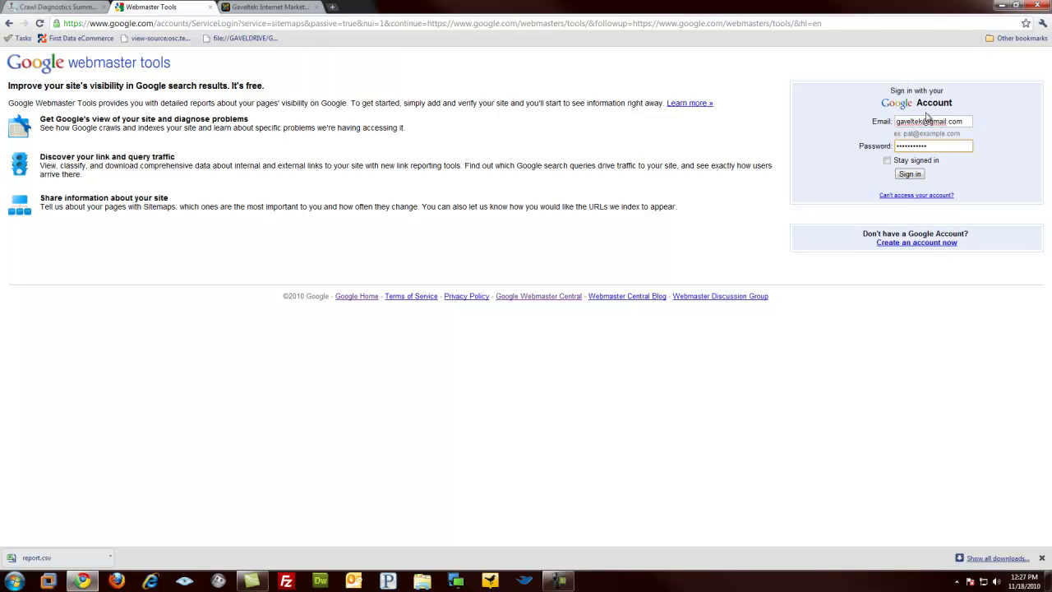
click(910, 175)
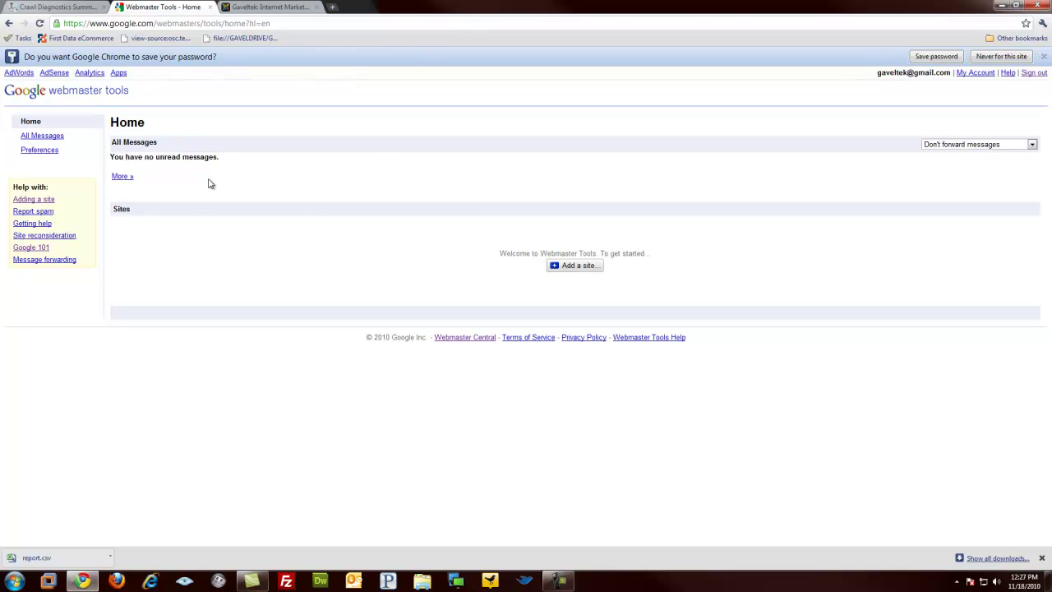
click(570, 267)
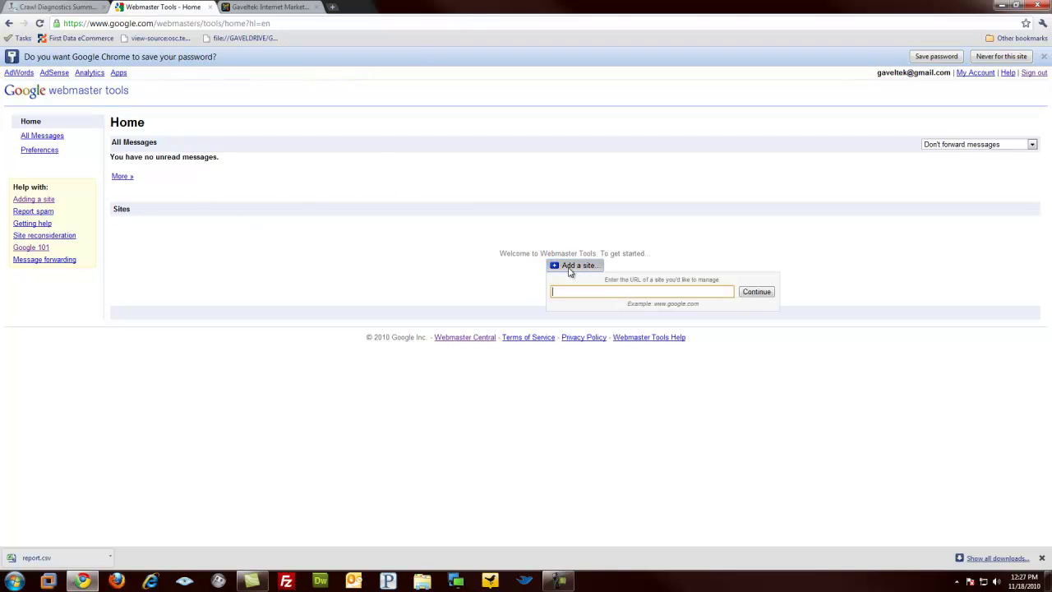
click(590, 295)
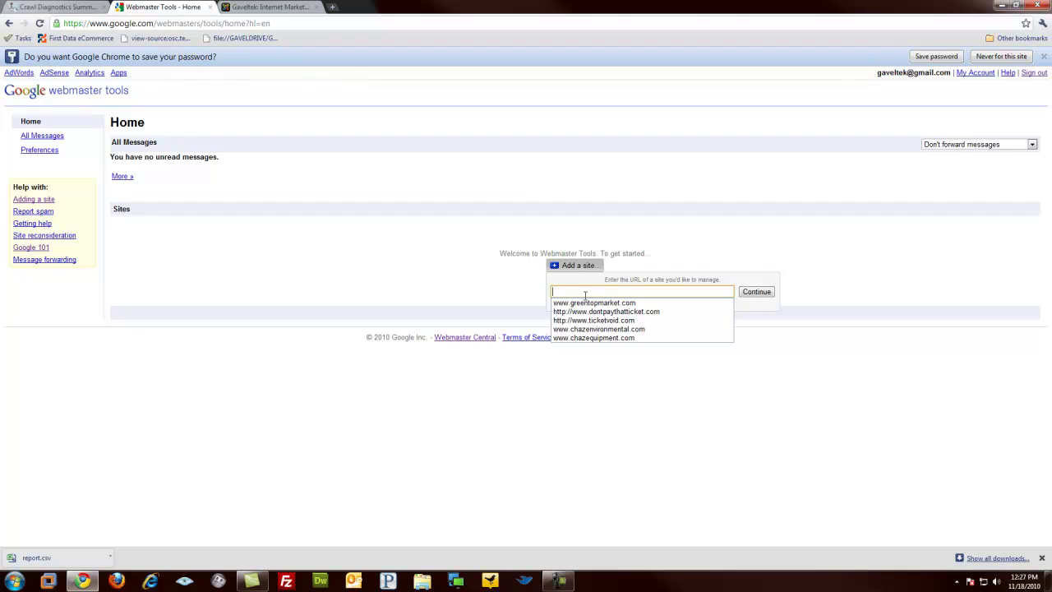
text(www.gaveltek.com)
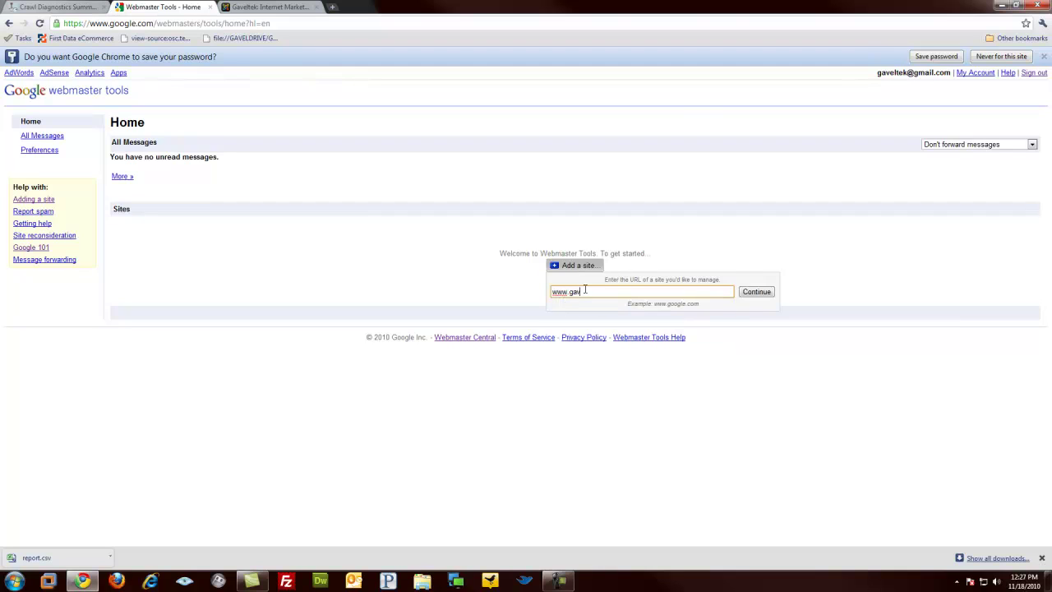
click(759, 294)
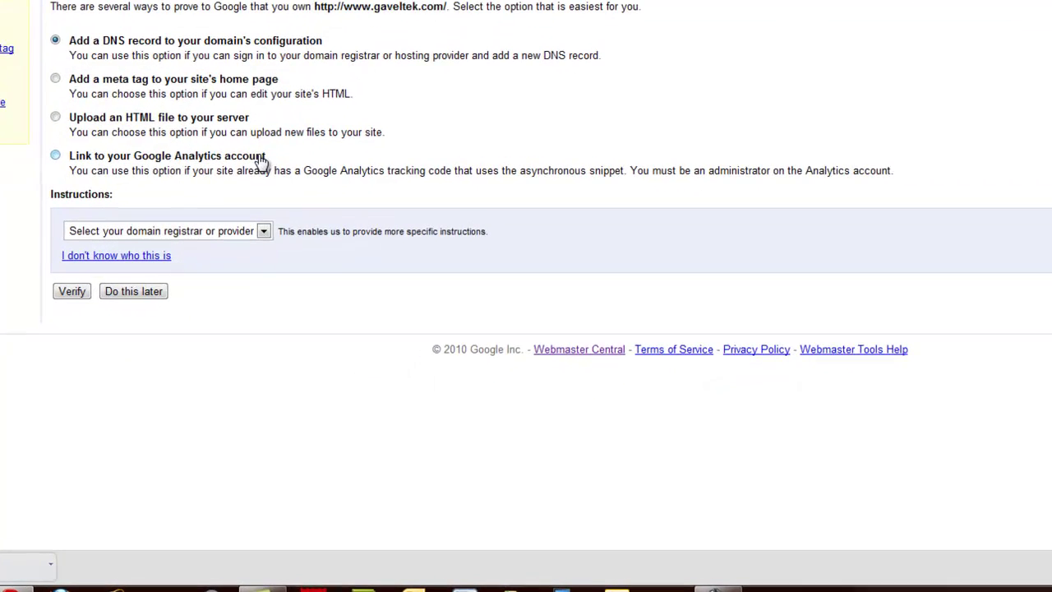
Choose the home-page meta tag method and inspect the example's <head> placement
click(55, 77)
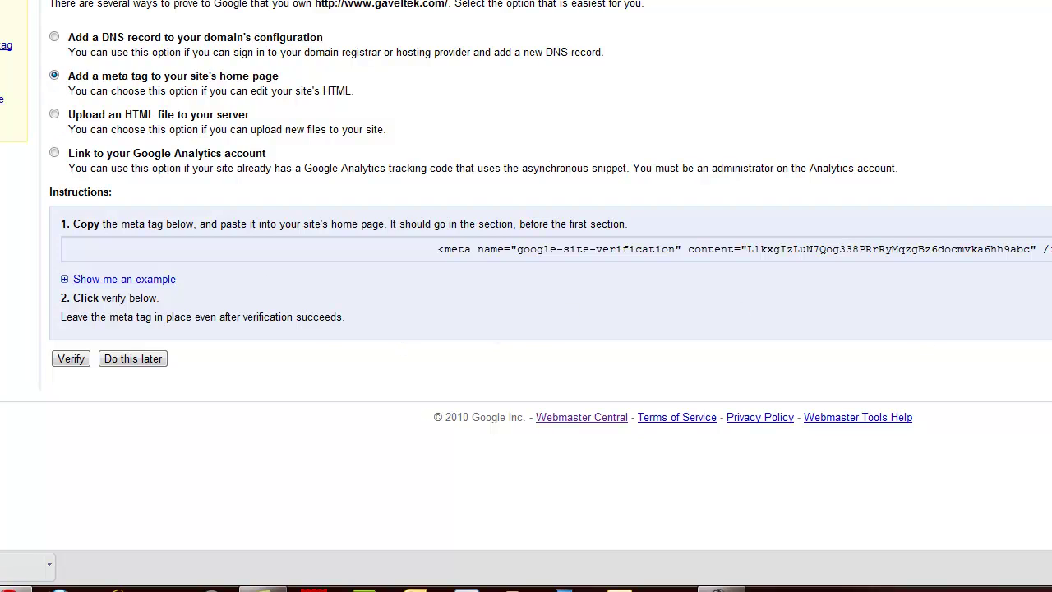
click(64, 281)
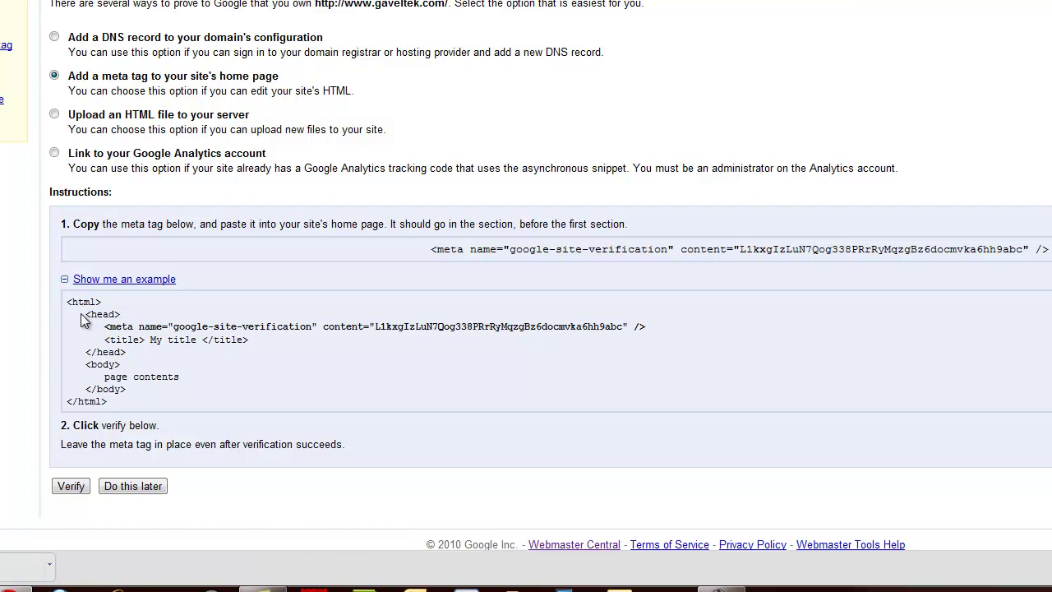
drag(85, 315, 123, 317)
drag(137, 352, 85, 353)
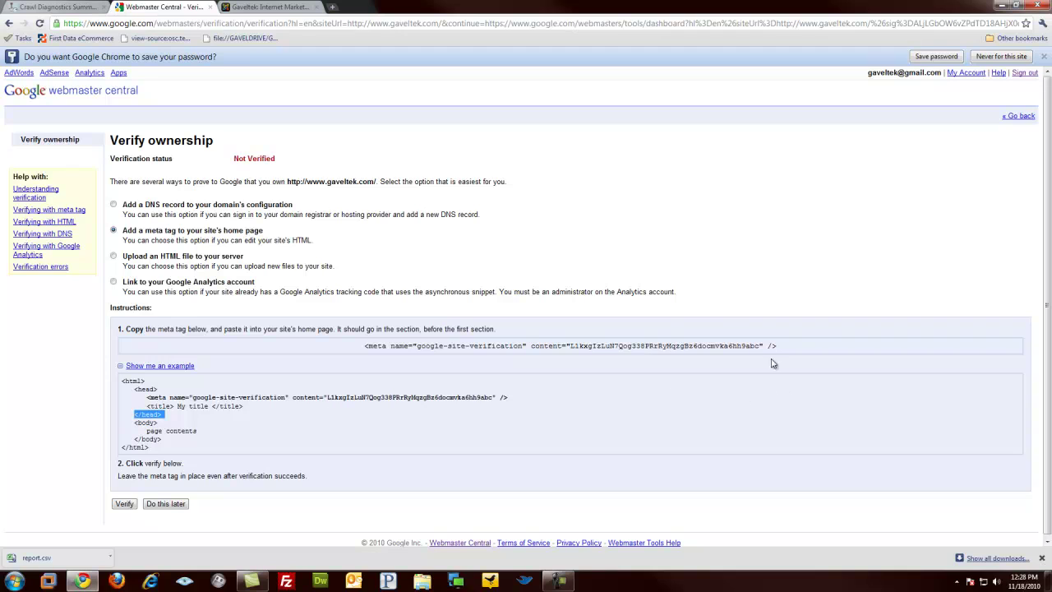
Copy the google-site-verification meta tag to the clipboard
drag(786, 349, 364, 345)
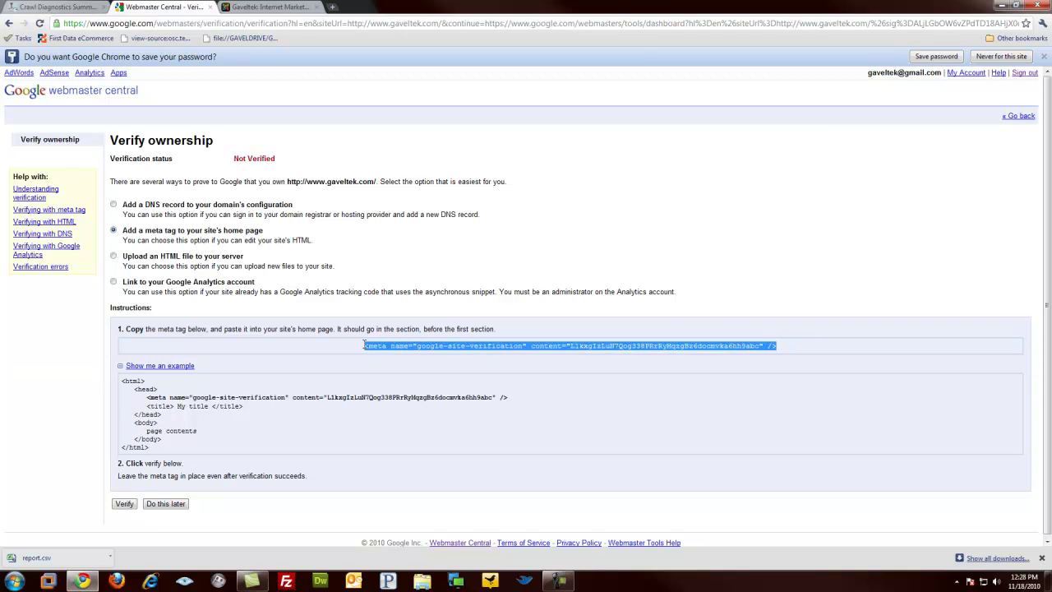
right_click(382, 348)
click(406, 351)
Create a new blank HTML document in a maximized Dreamweaver window
click(321, 582)
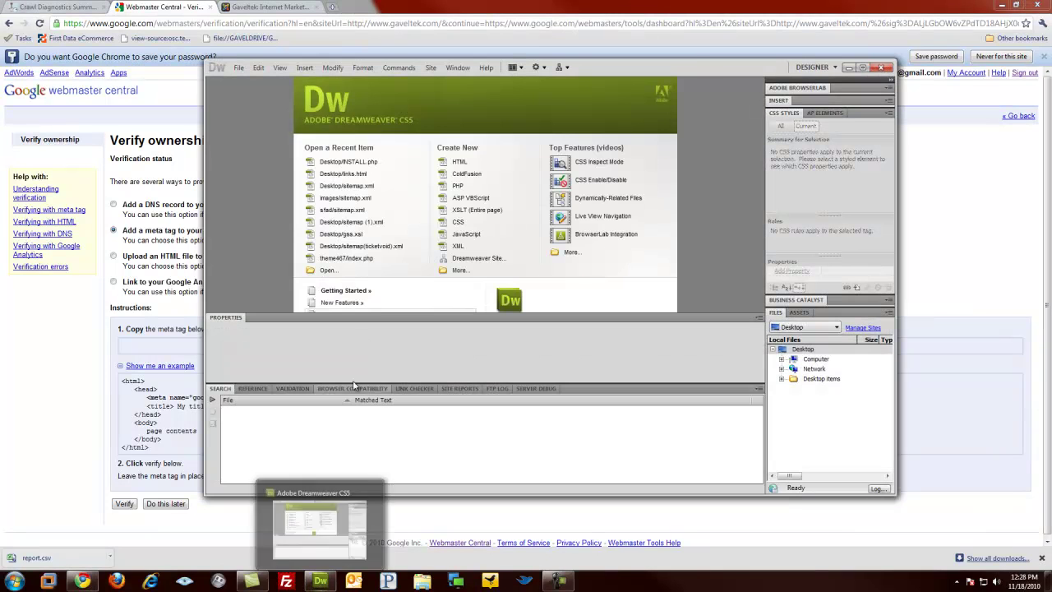
click(458, 164)
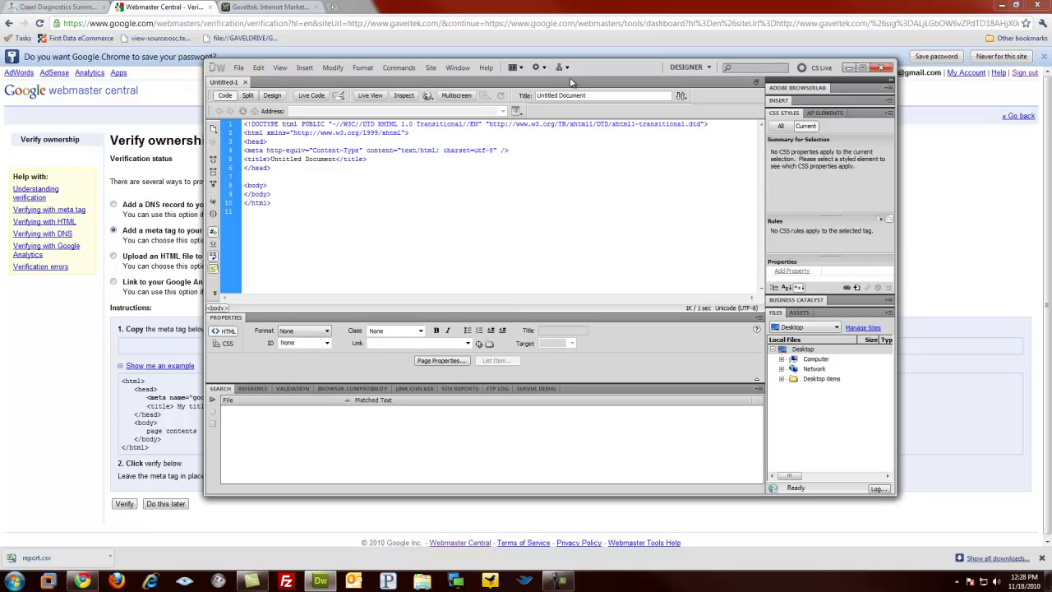
double_click(513, 67)
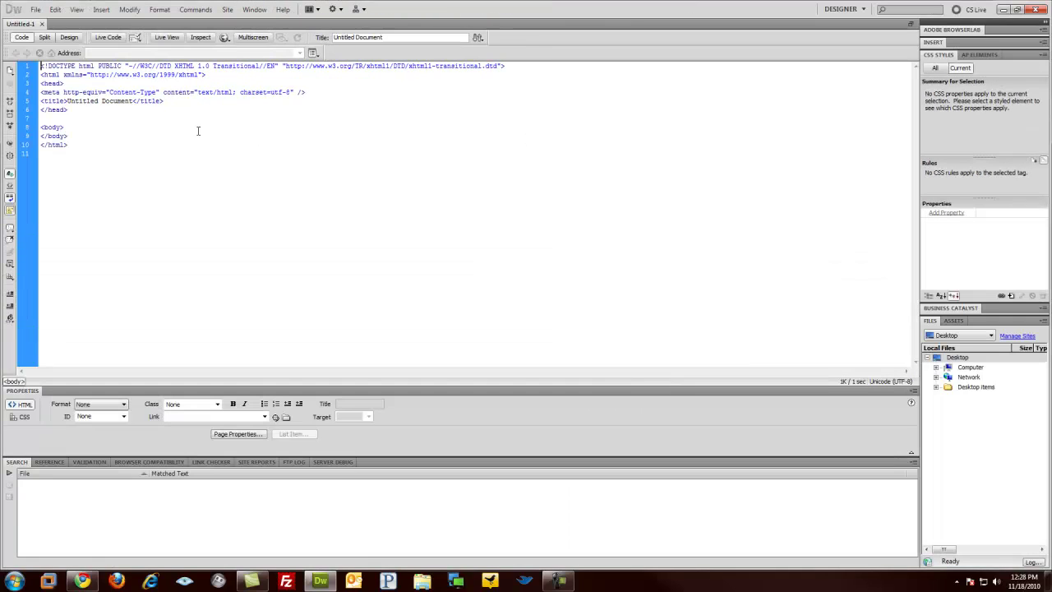
drag(132, 101, 67, 101)
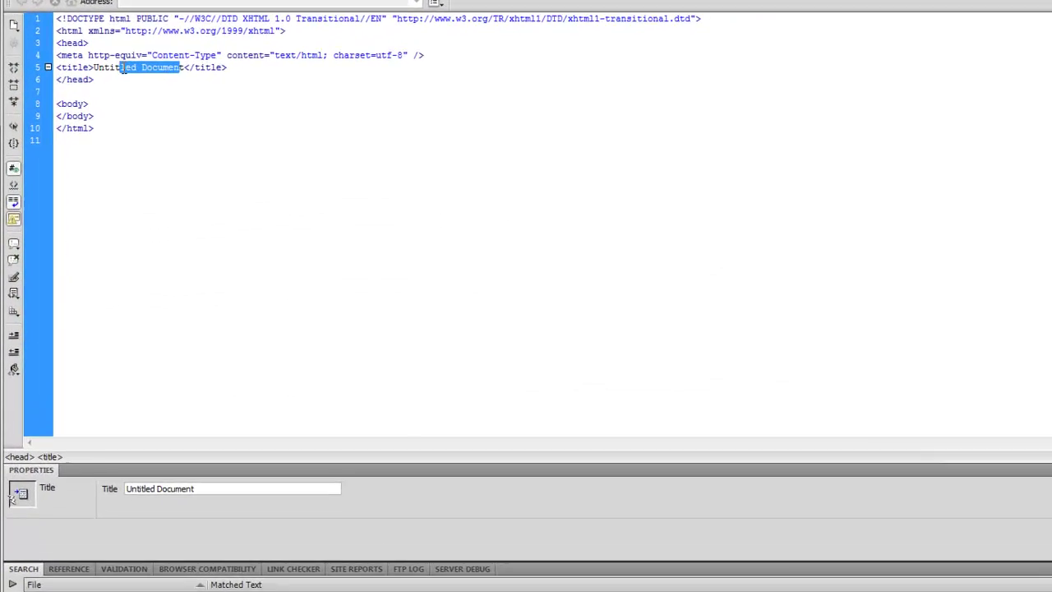
click(185, 96)
drag(199, 58, 105, 63)
click(119, 78)
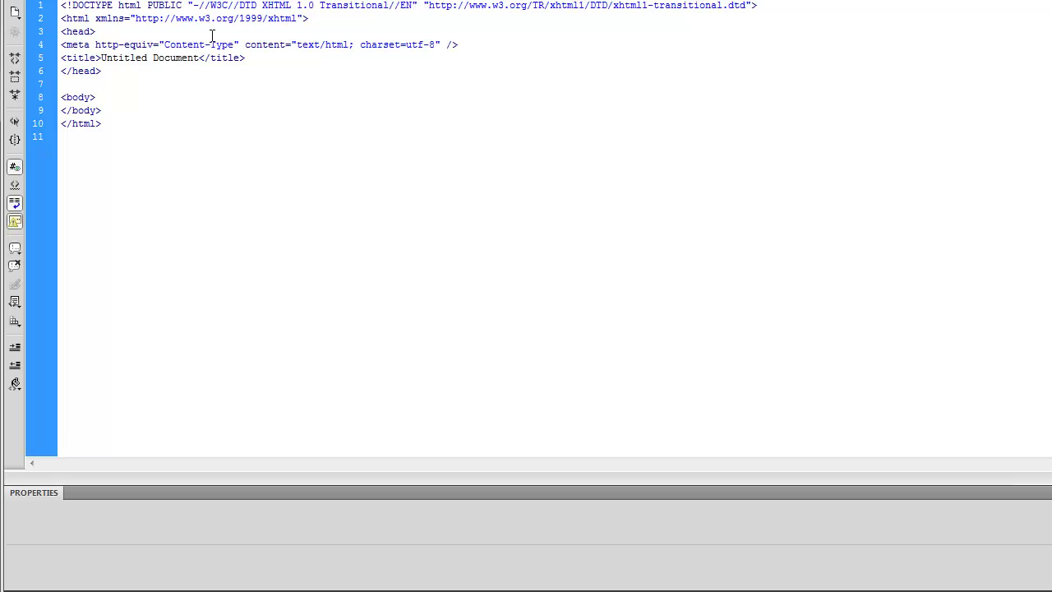
Paste the verification meta tag onto a new line 5 in the document head
click(469, 45)
key(Return)
key(ctrl+v)
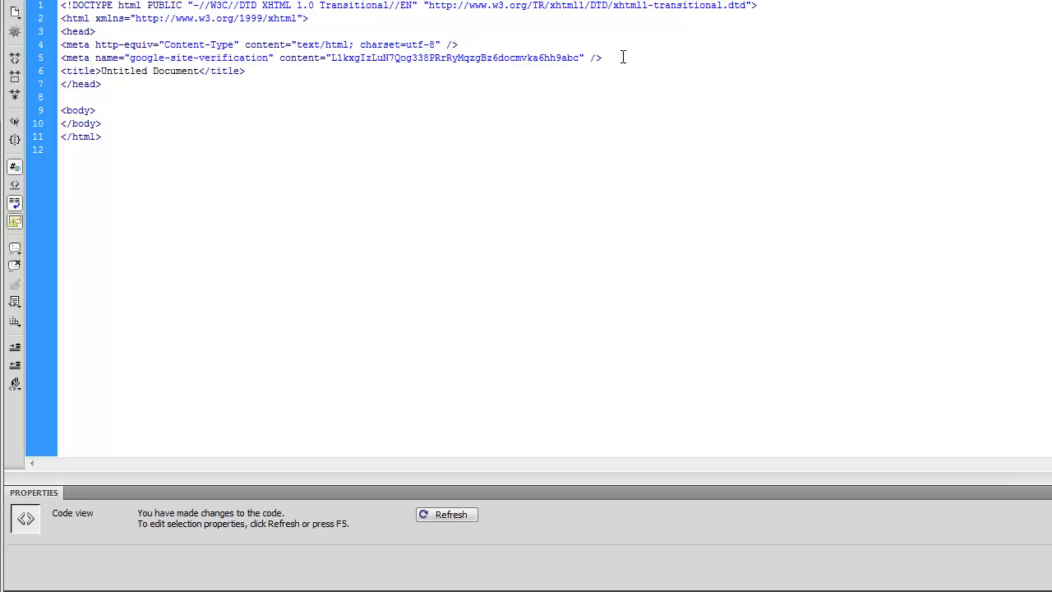
drag(623, 57, 61, 31)
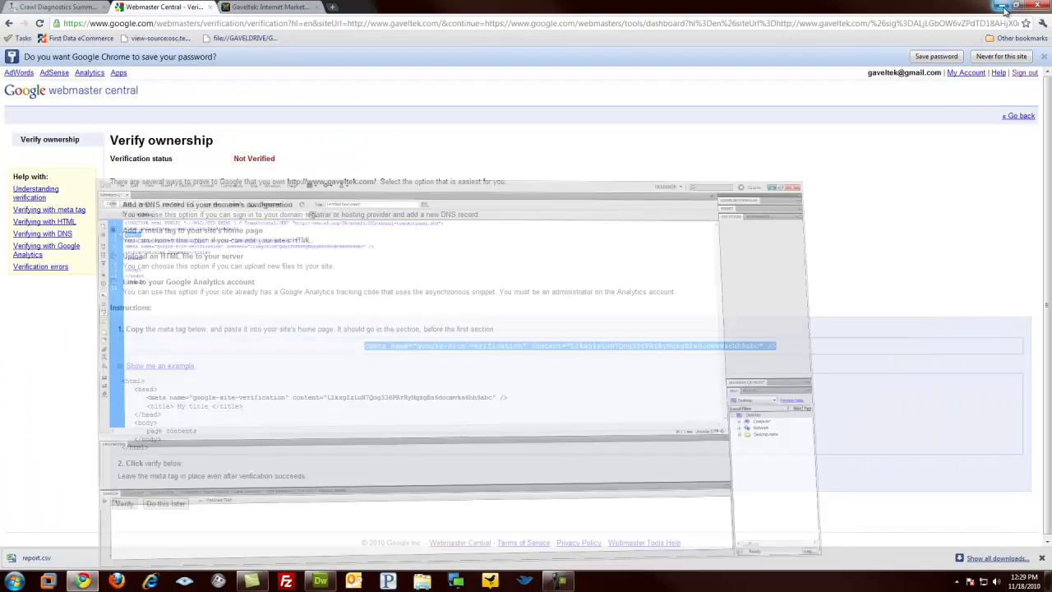
Open the Gaveltek template's index.php in Joomla's Template HTML Editor via the Template Manager
click(264, 7)
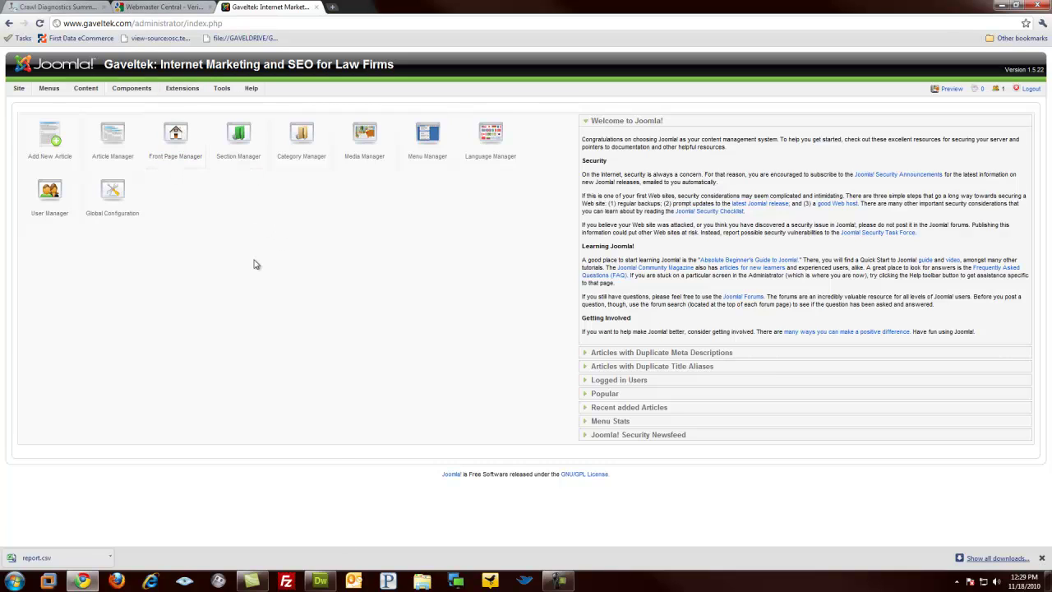
mouse_move(221, 93)
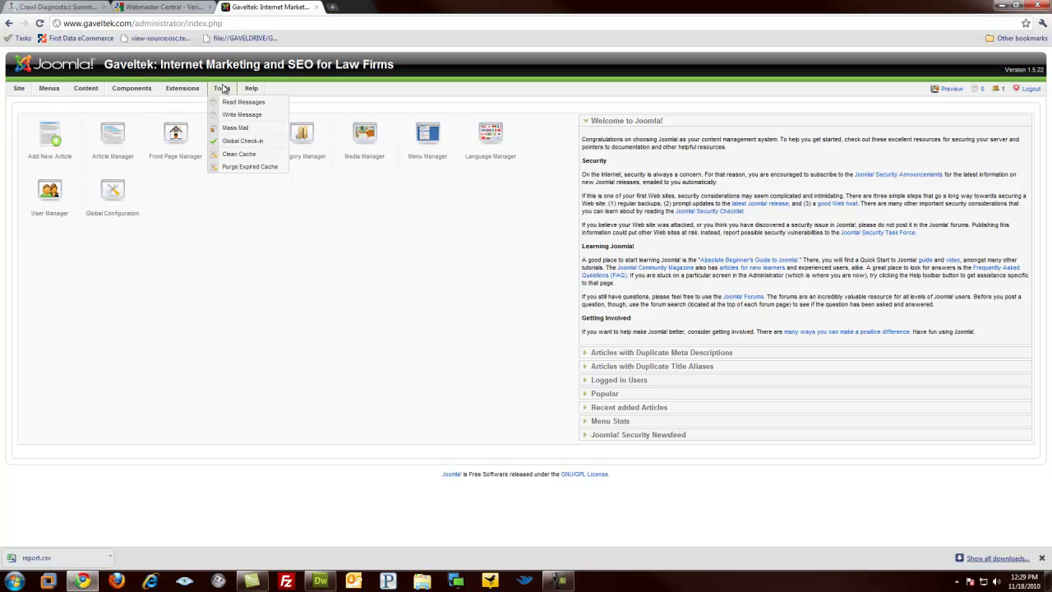
mouse_move(186, 93)
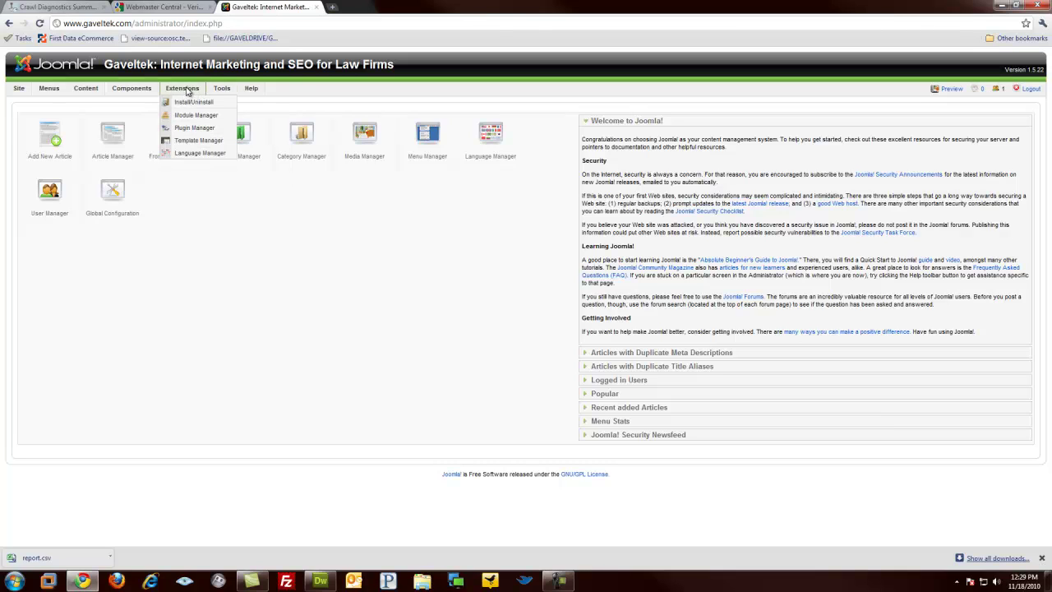
click(193, 141)
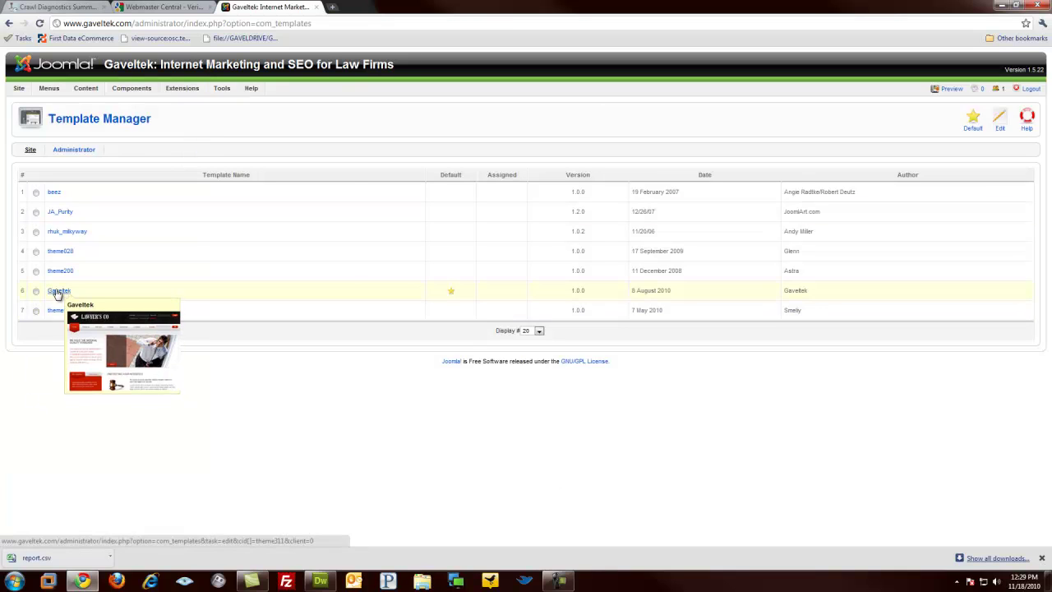
click(58, 292)
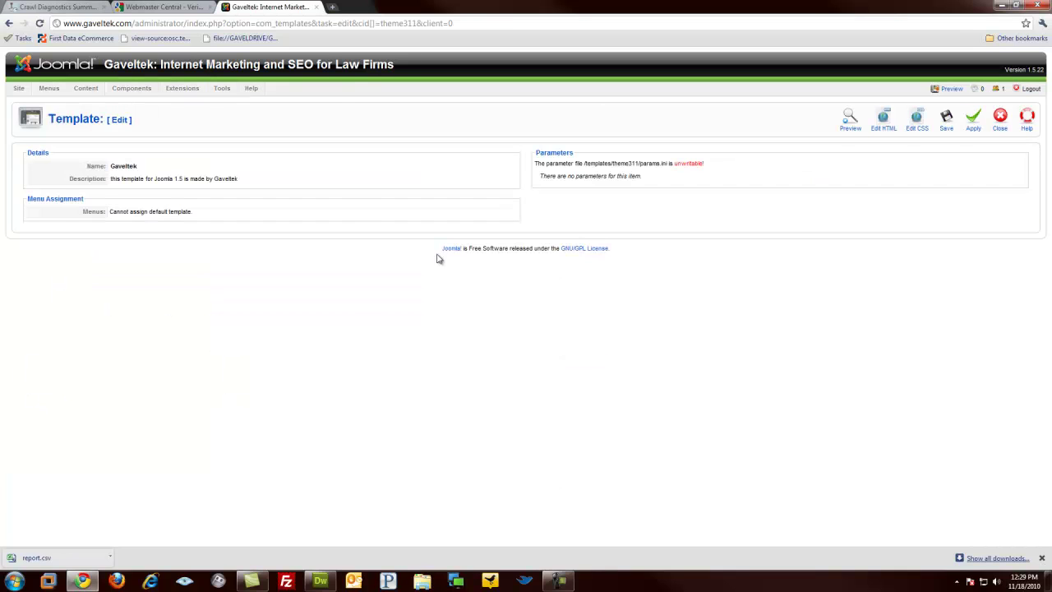
click(882, 124)
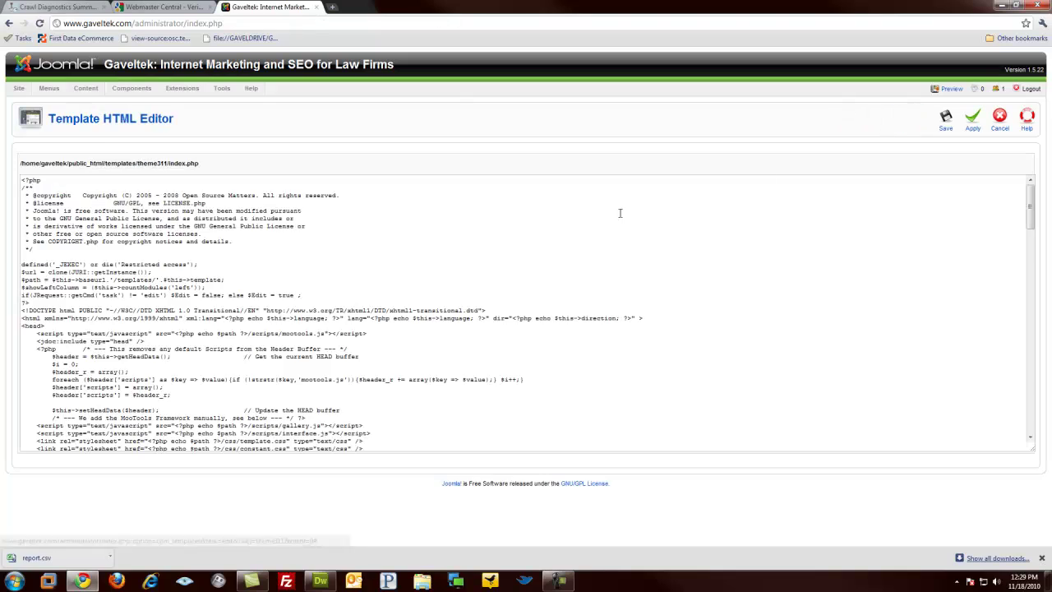
Paste the new google-site-verification meta tag on a line below the existing one, above </head>
scroll(158, 325, down, 10)
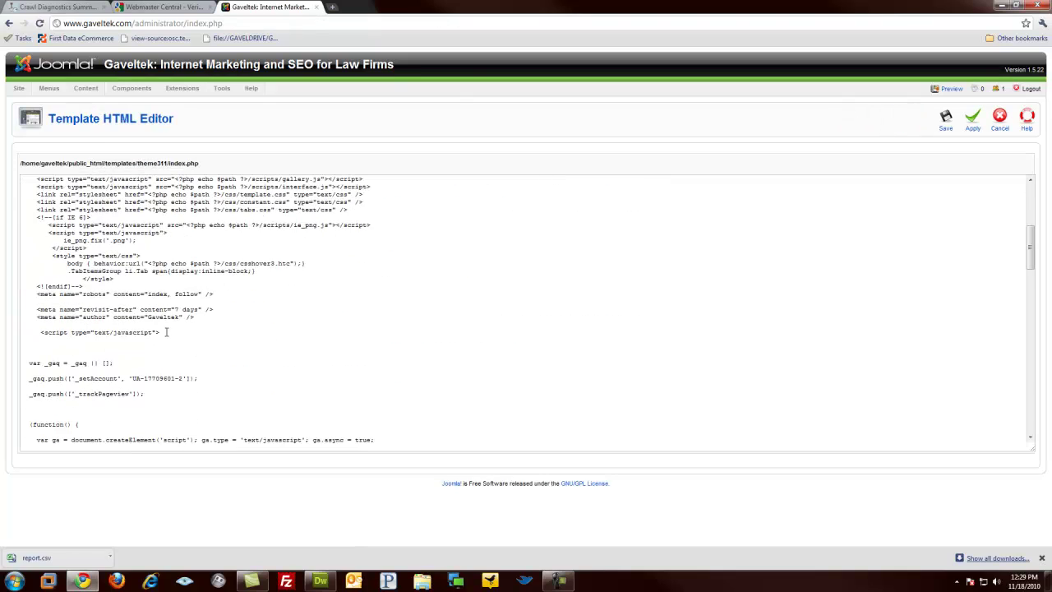
scroll(166, 332, down, 8)
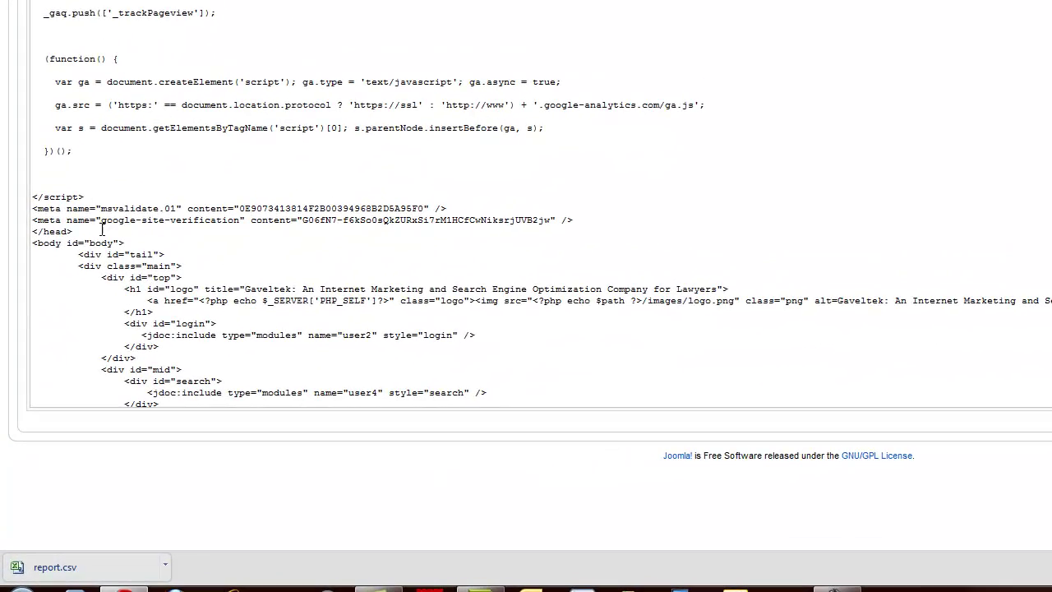
double_click(558, 219)
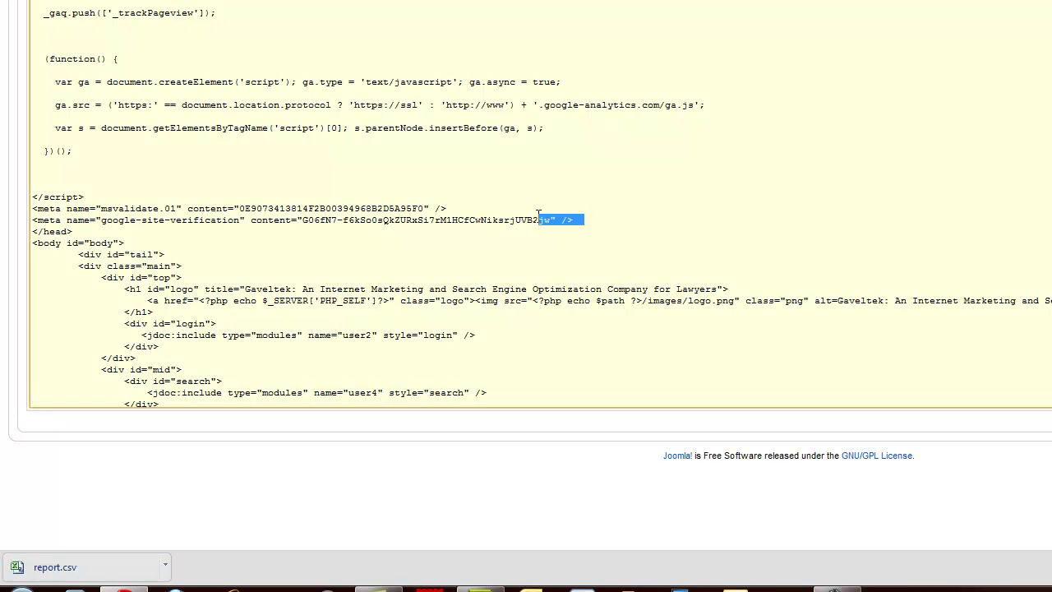
click(589, 218)
key(Return)
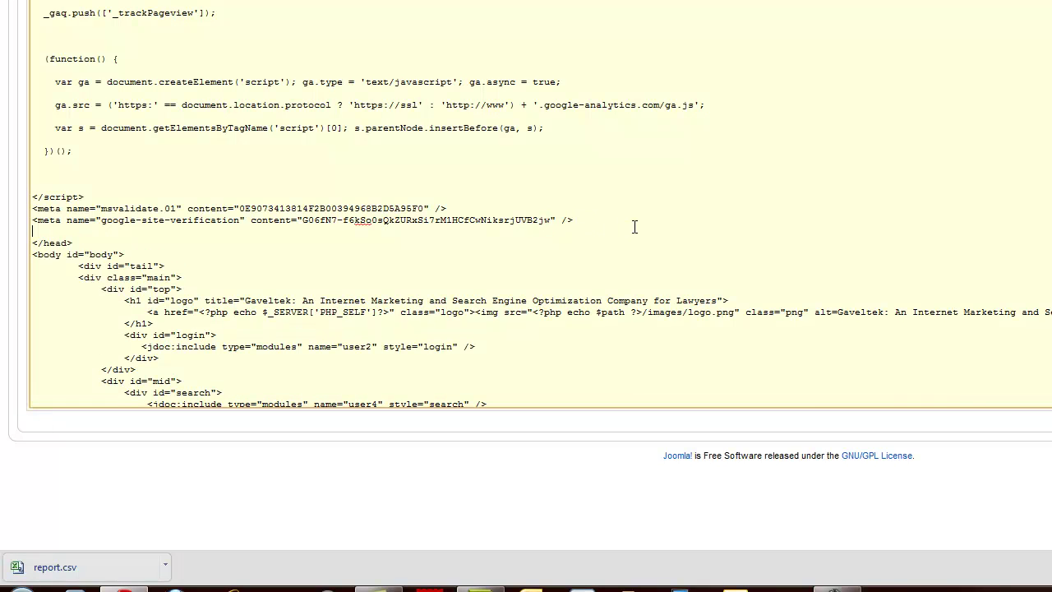
key(ctrl+v)
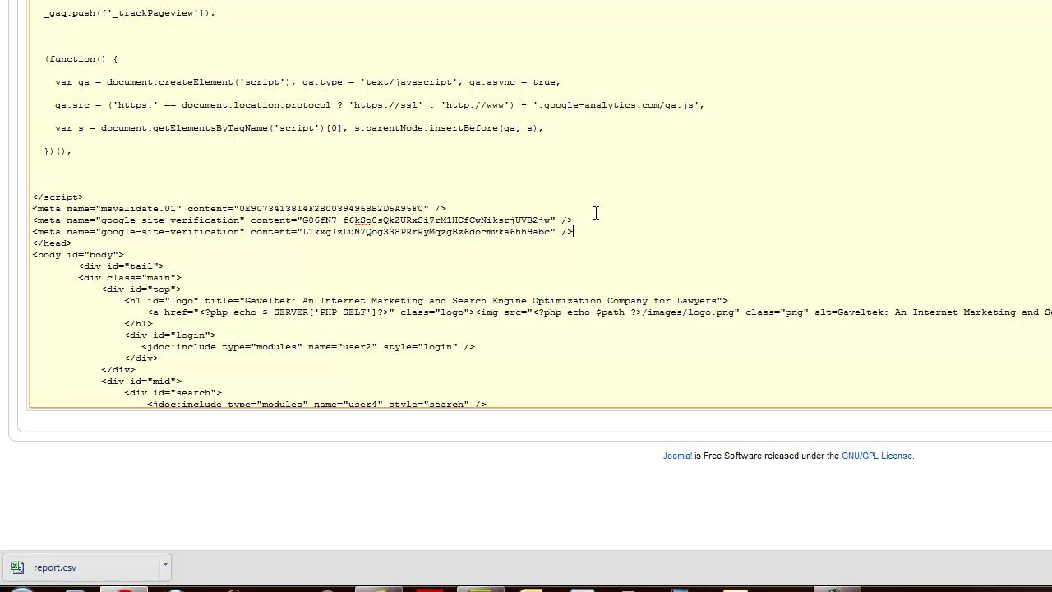
drag(578, 231, 32, 221)
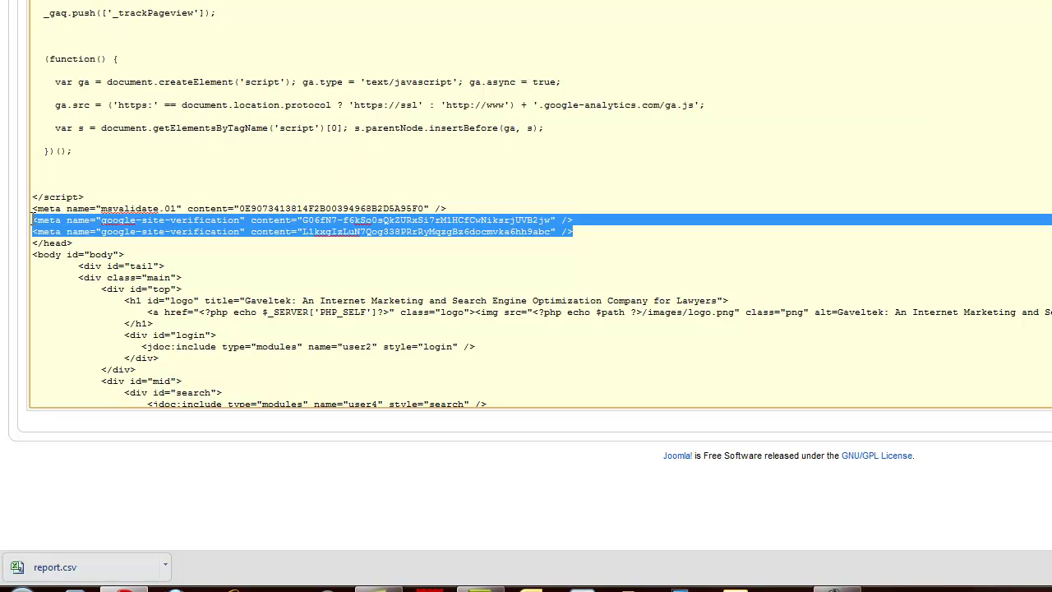
click(556, 275)
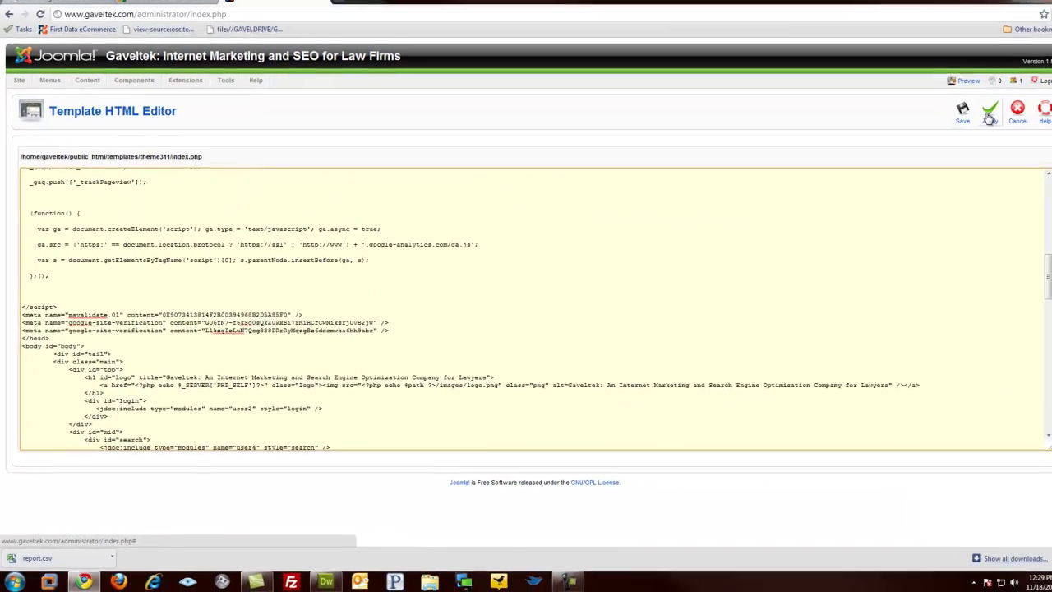
Submit meta tag verification for gaveltek.com, review its dashboard, and return to the Joomla tab
click(164, 6)
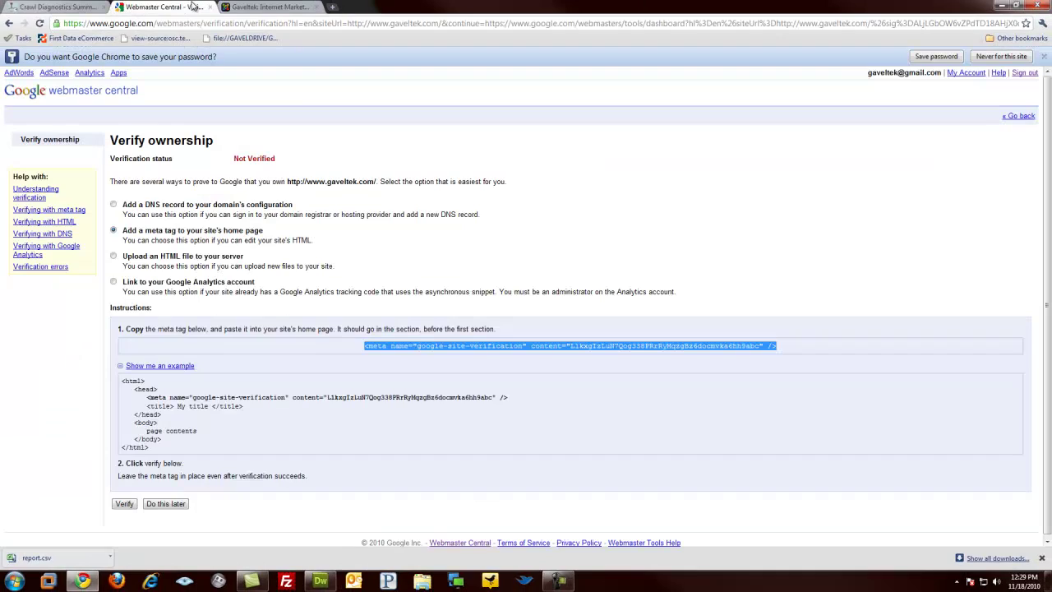
click(123, 506)
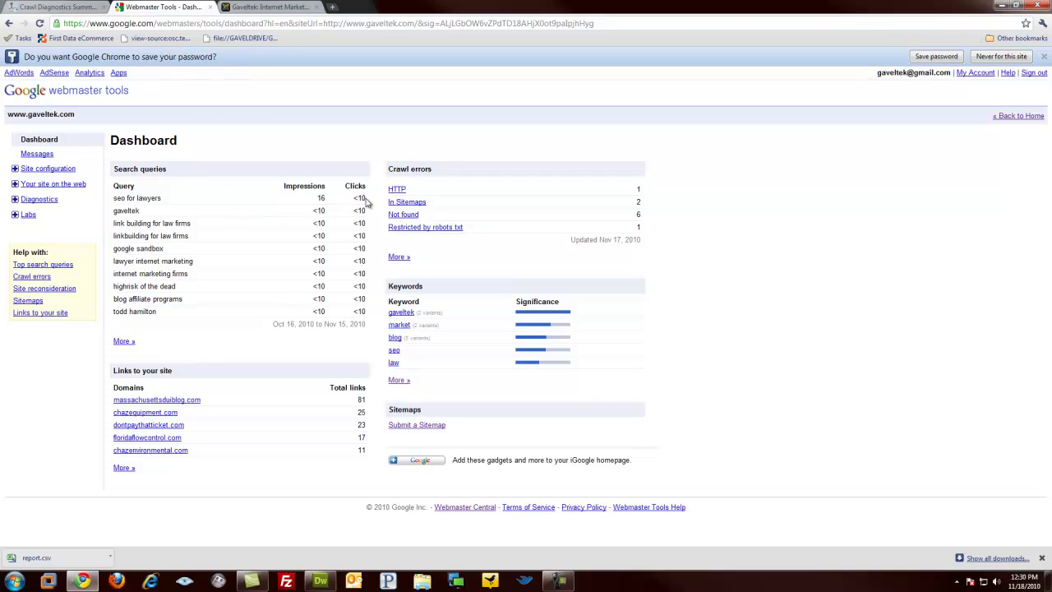
drag(367, 203, 353, 201)
click(263, 7)
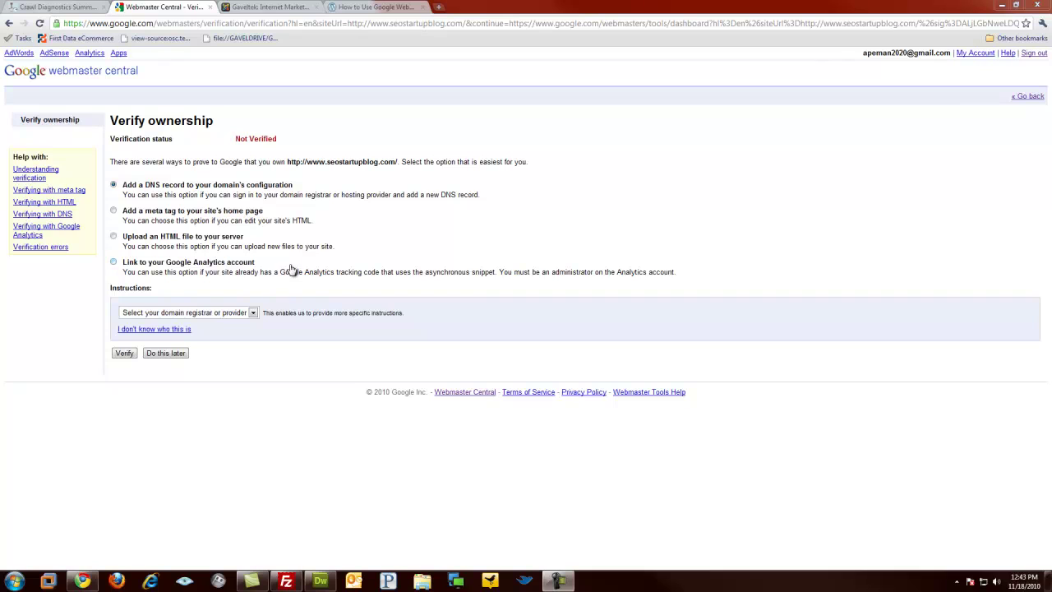
Choose HTML-file verification and save google722db7f9be308a5e.html to the Desktop
drag(255, 262, 124, 184)
click(374, 240)
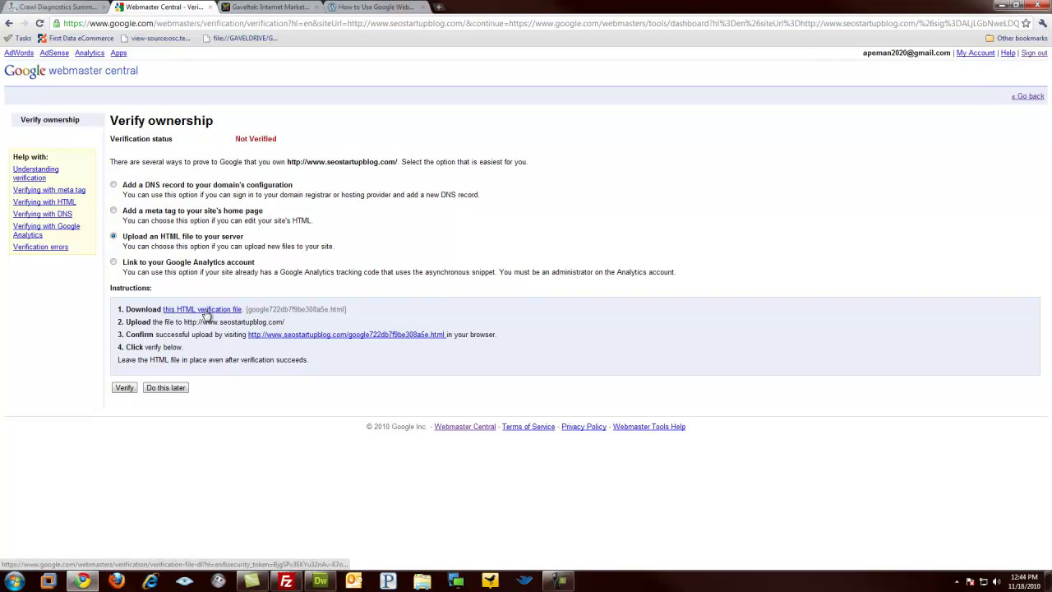
click(210, 309)
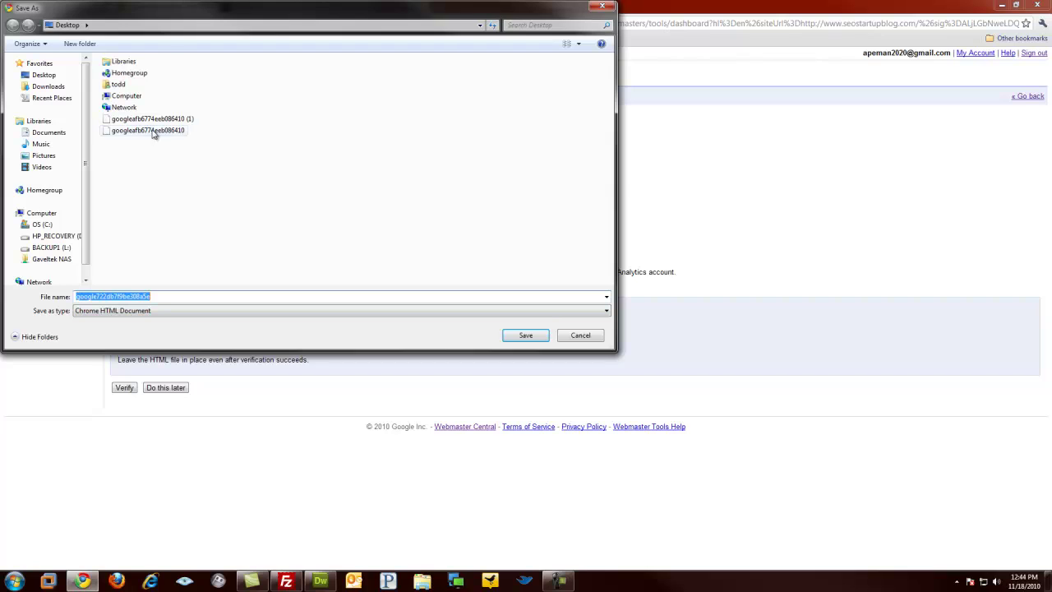
click(526, 336)
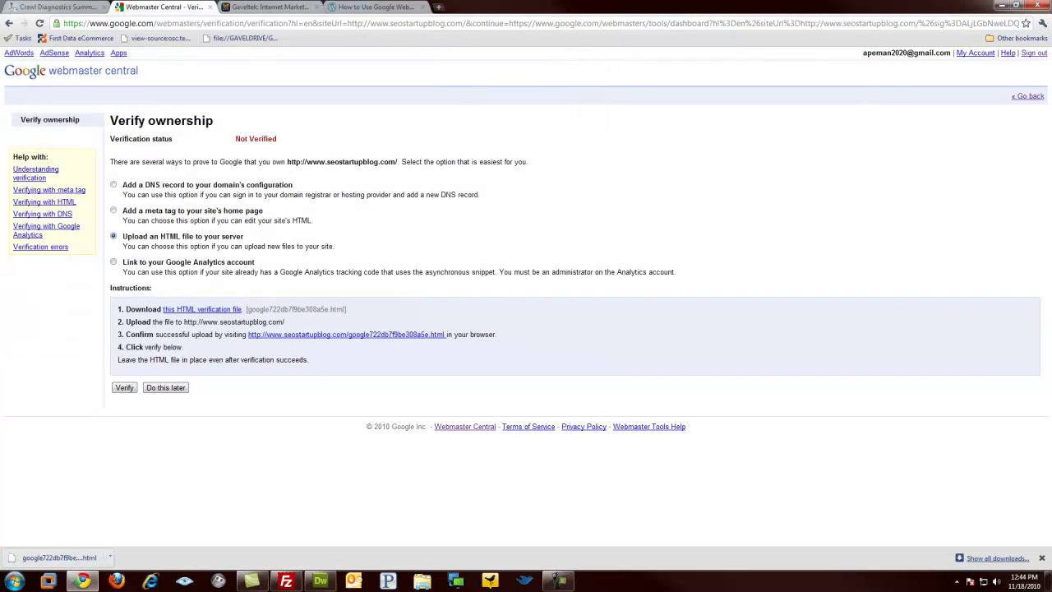
key(alt+Tab)
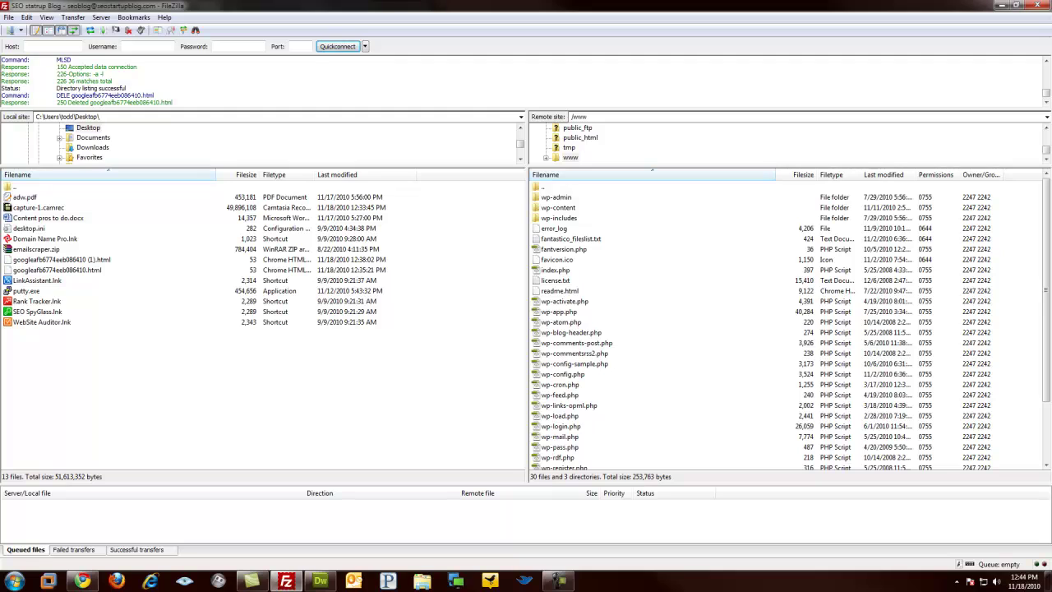
Refresh the local Desktop listing and upload google722db7f9be308a5e.html to the remote www folder
drag(1042, 277, 1035, 313)
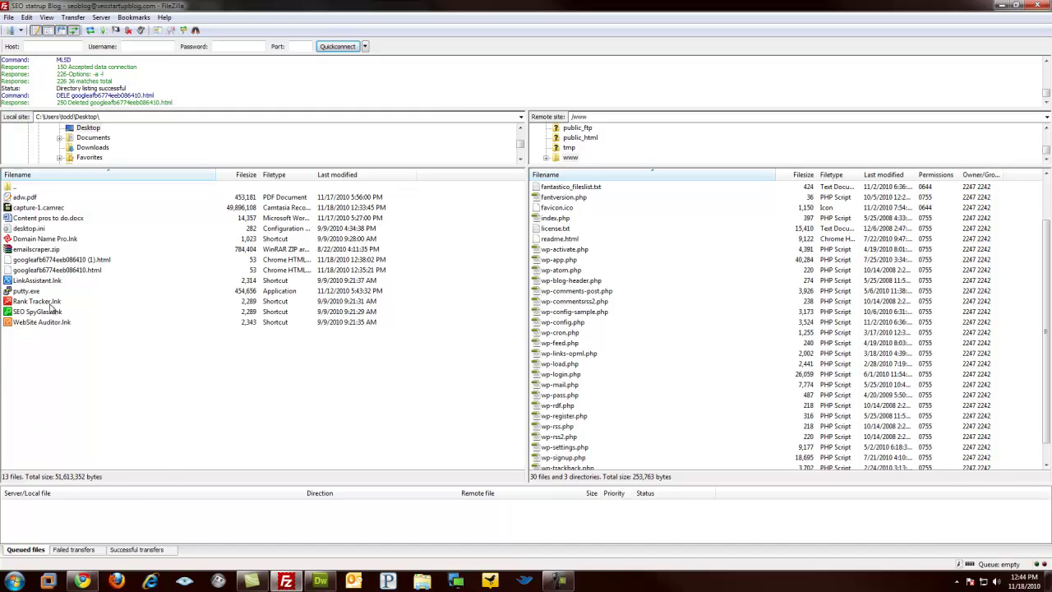
right_click(76, 388)
click(101, 457)
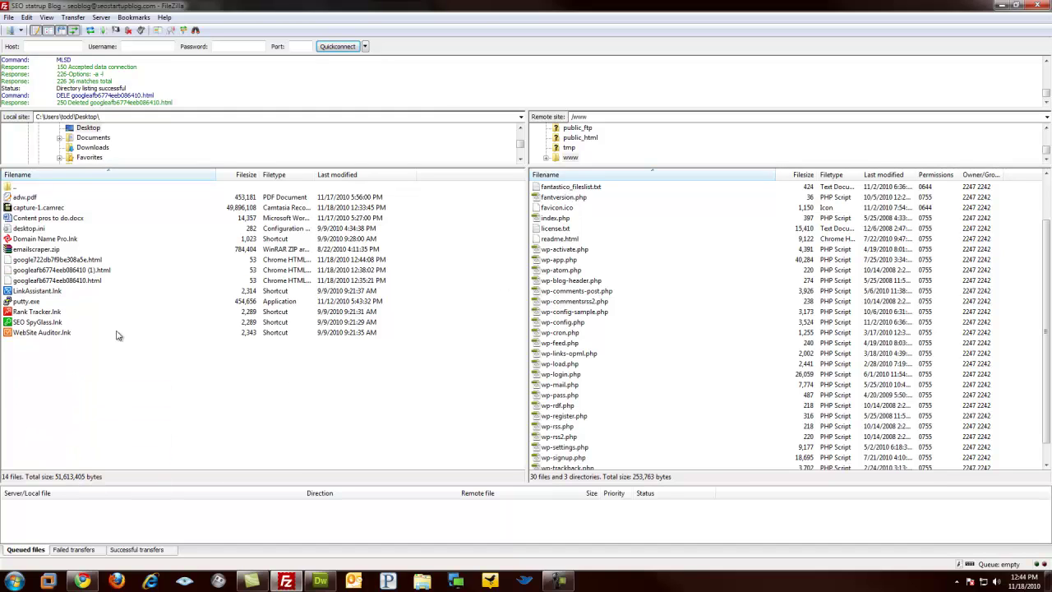
click(54, 259)
drag(54, 259, 686, 403)
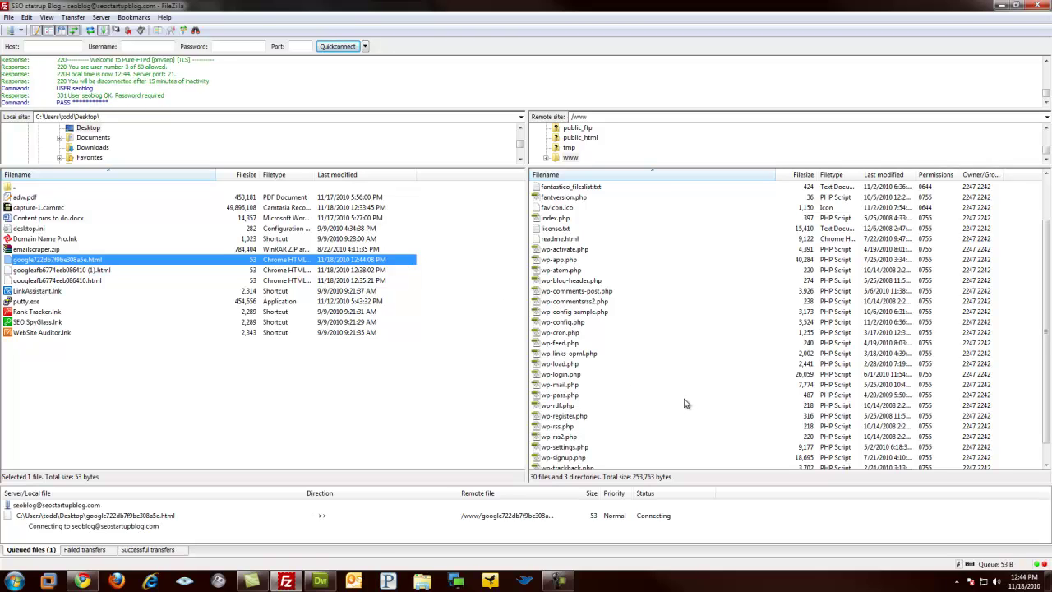
click(1000, 5)
click(124, 387)
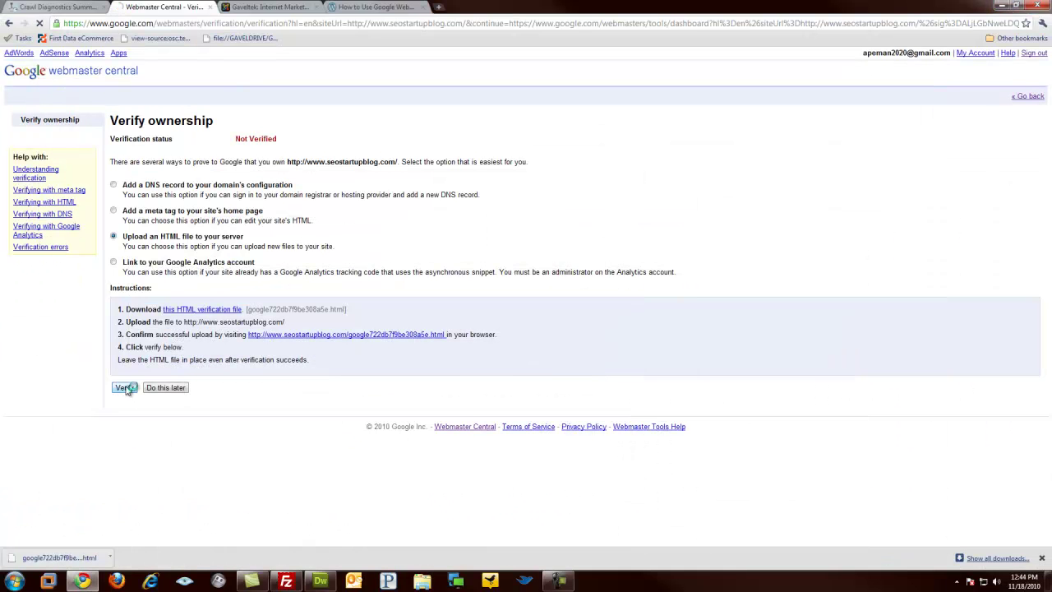